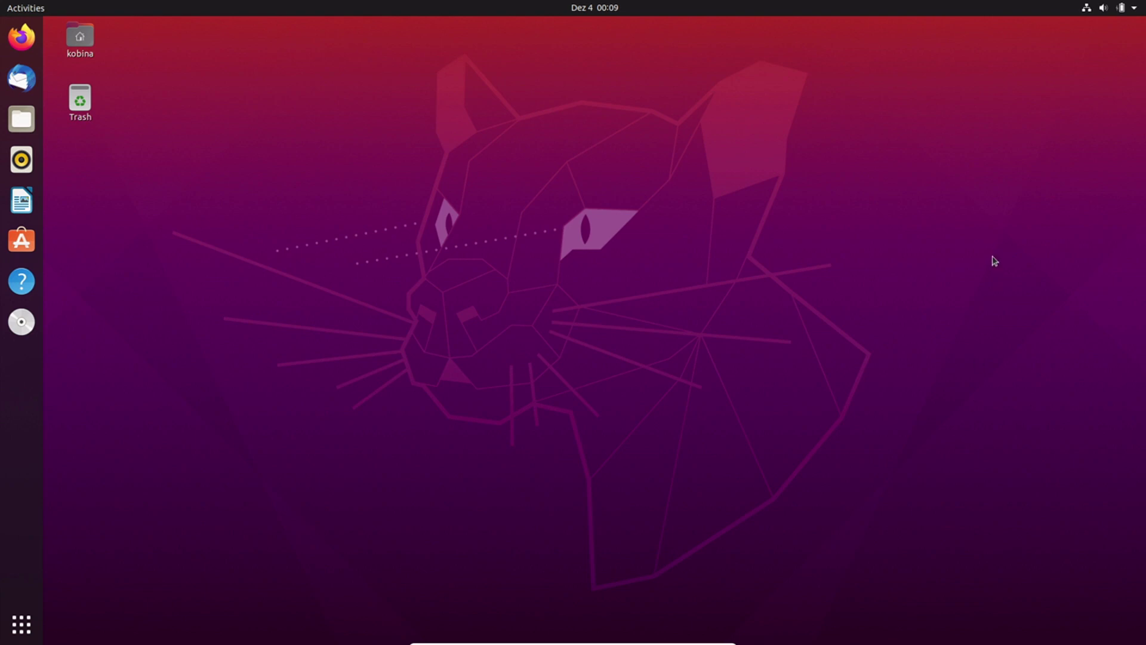
left_click(1133, 6)
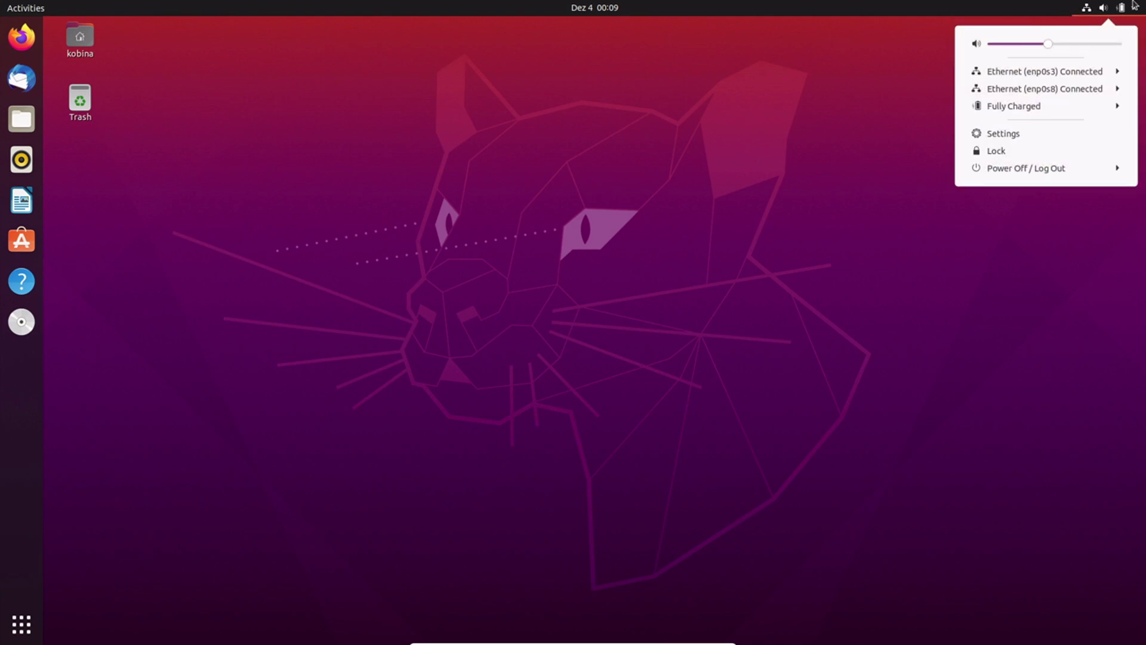
left_click(1007, 137)
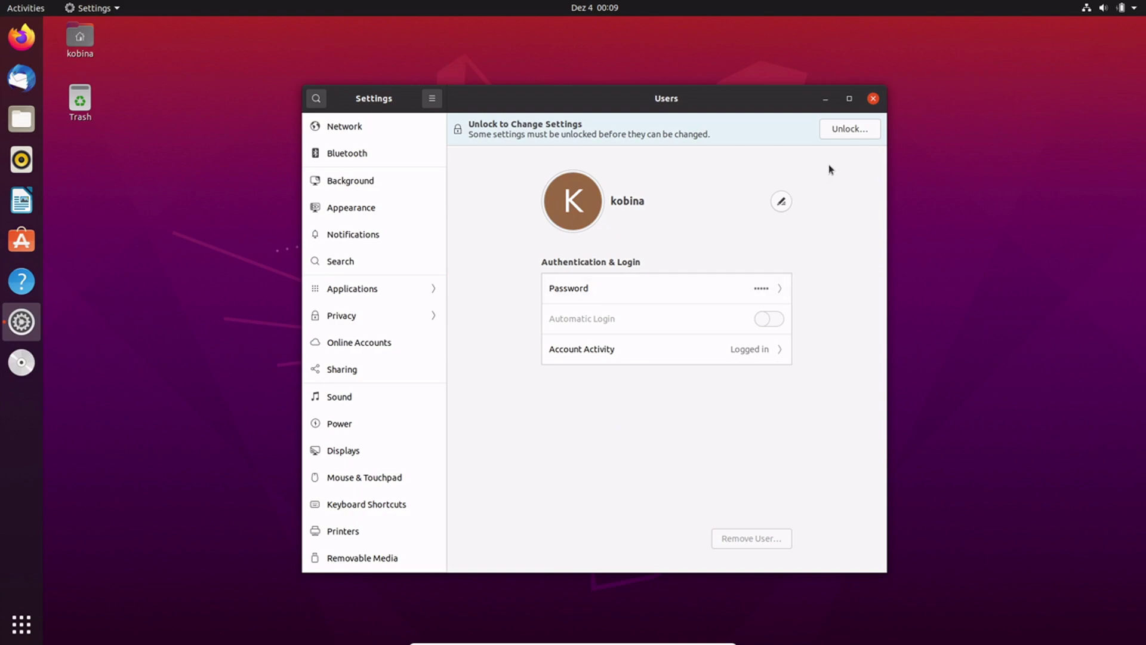
left_click(872, 99)
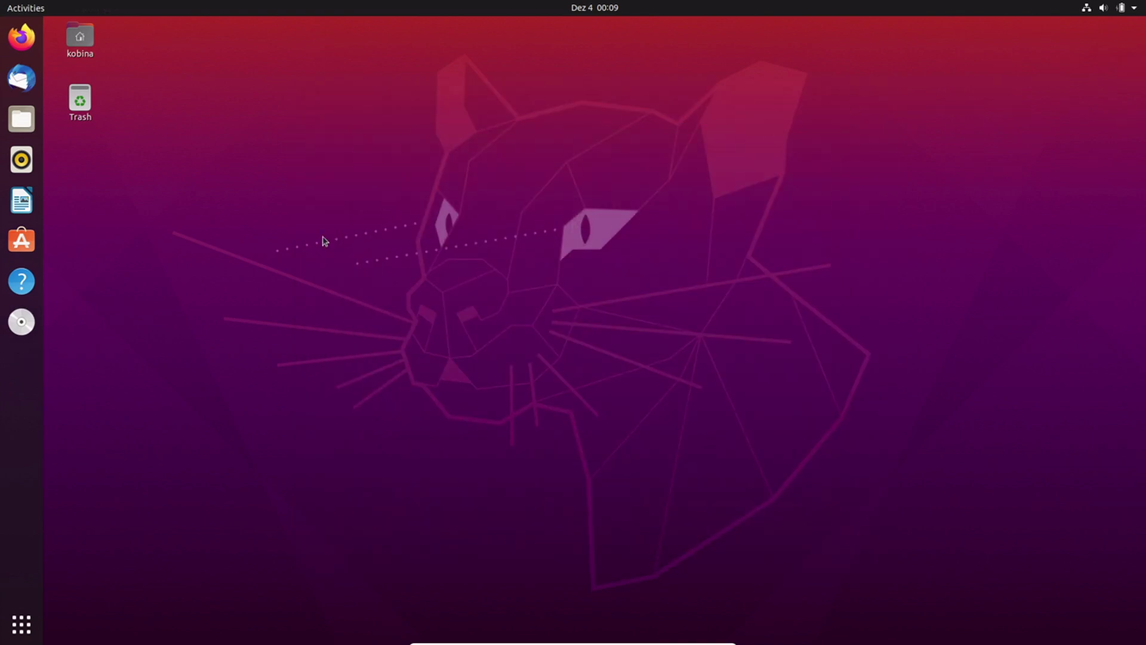
- Find the Settings application by searching for "settings" and open its Users page
left_click(24, 630)
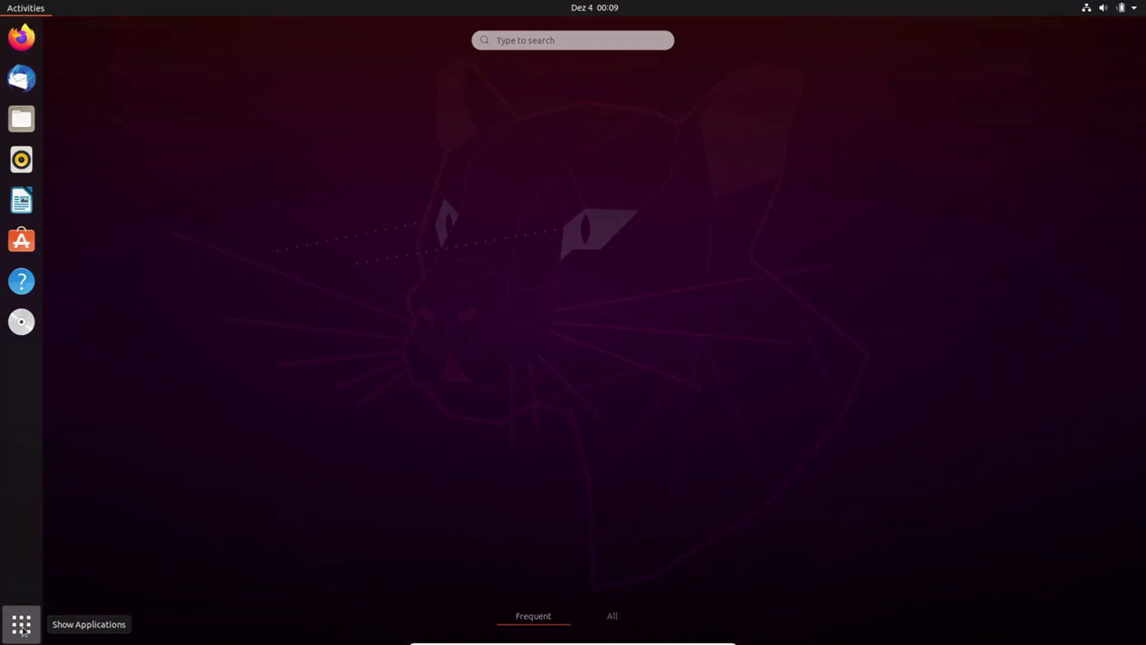
left_click(580, 38)
type("settings")
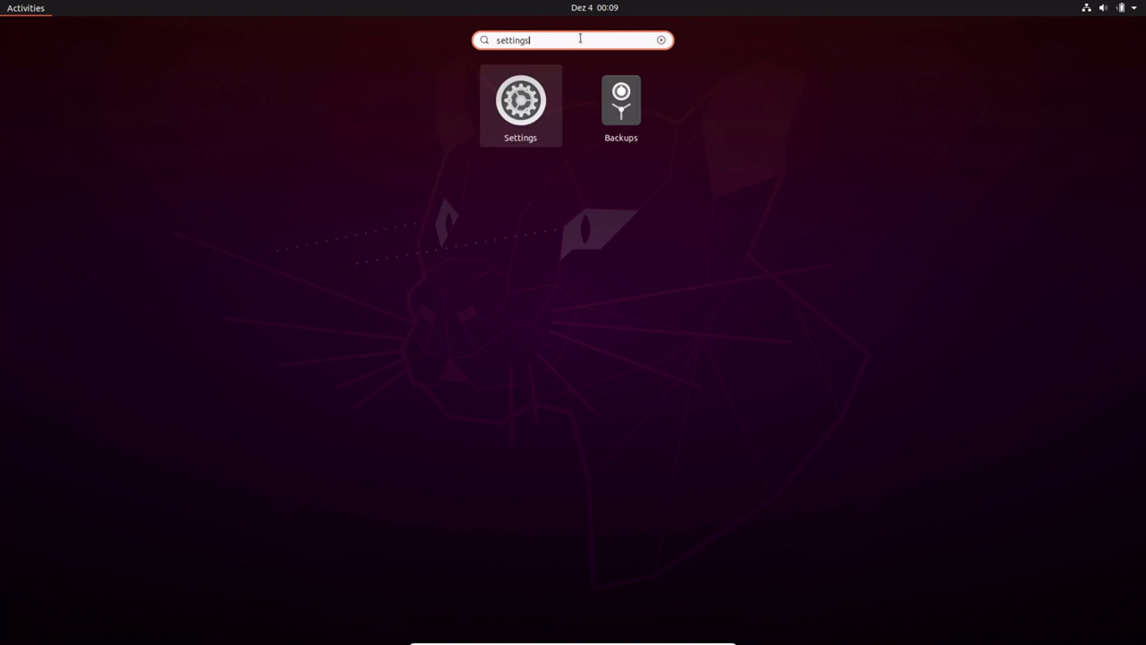
left_click(524, 106)
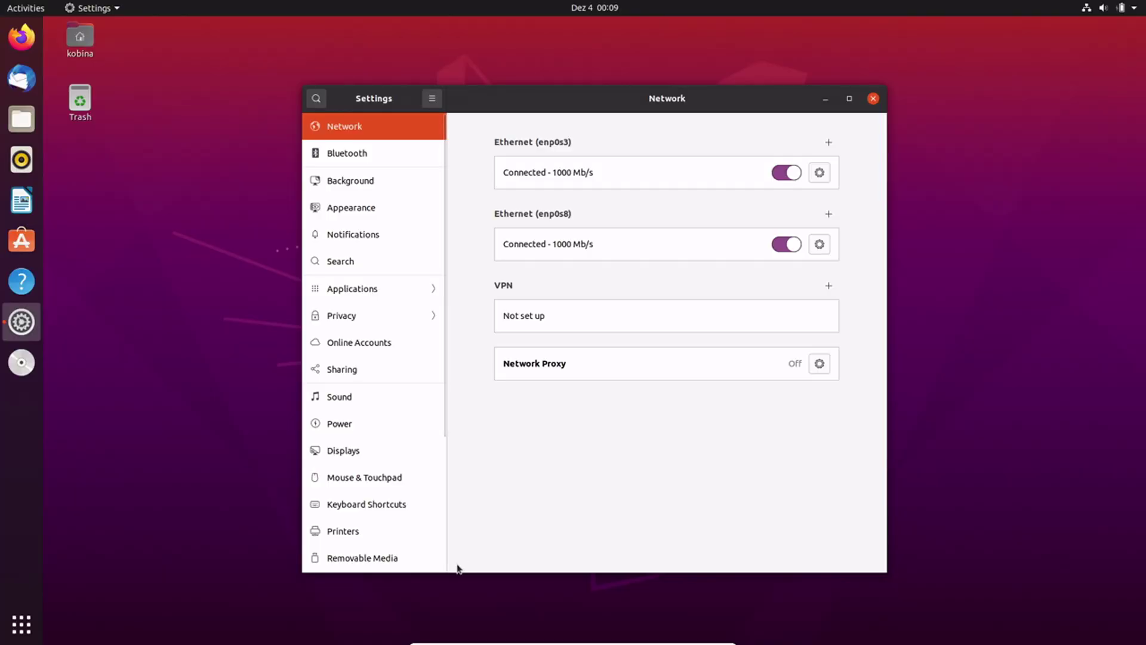
scroll(399, 507, "down", 5)
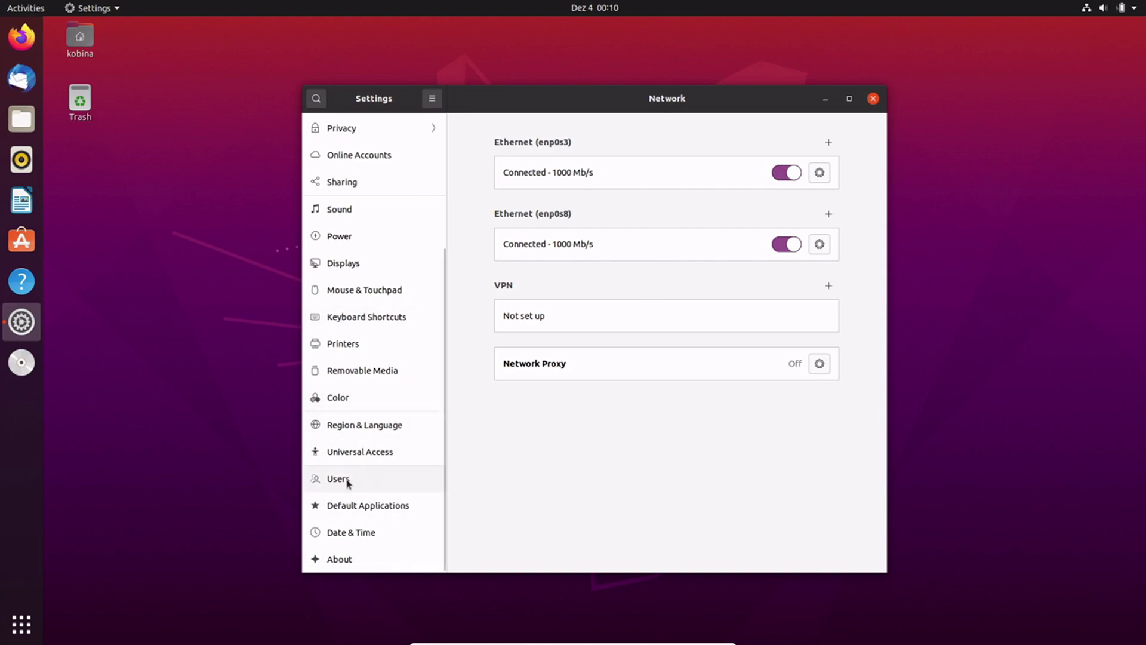
left_click(347, 480)
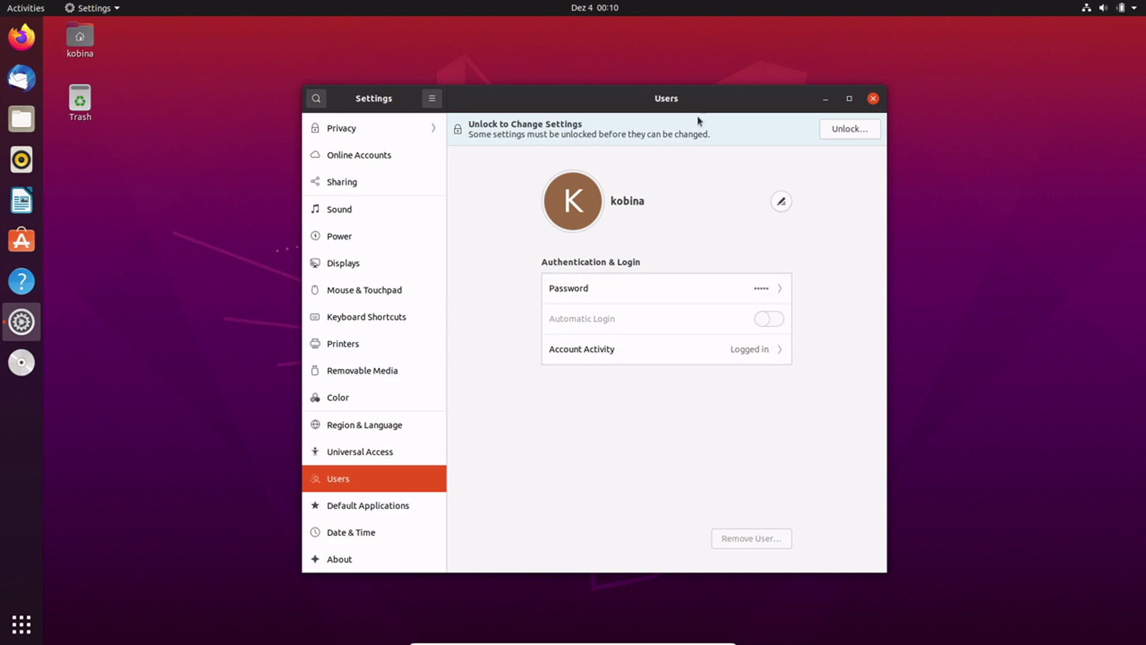
- Unlock the user settings by authenticating with the current account's password
left_click(858, 130)
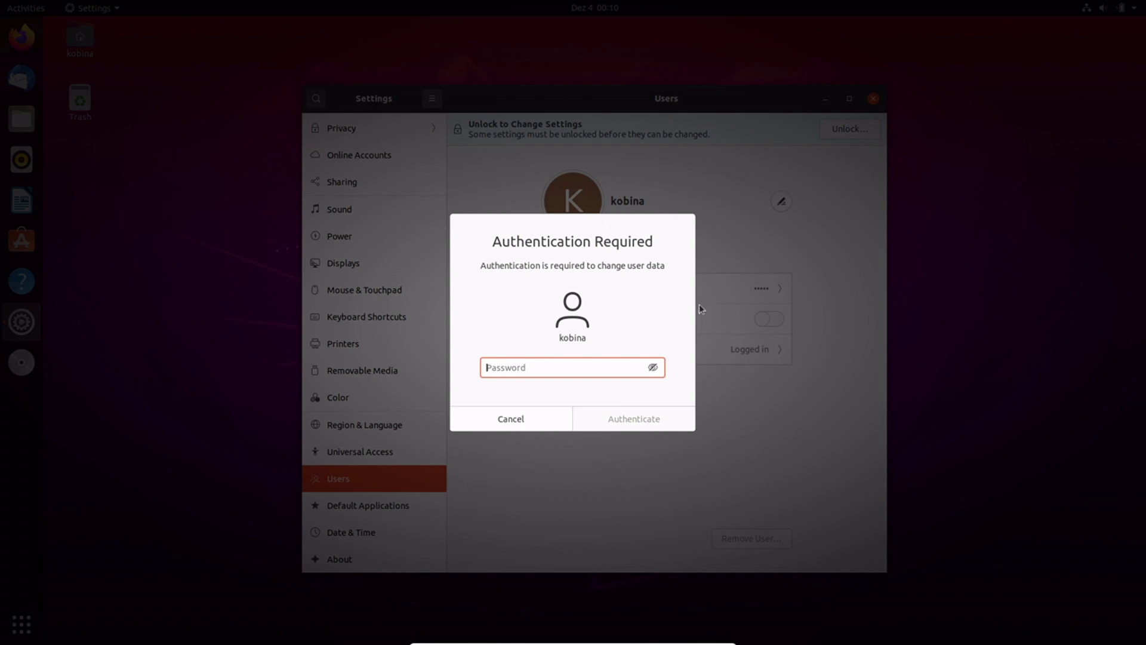
type("*******")
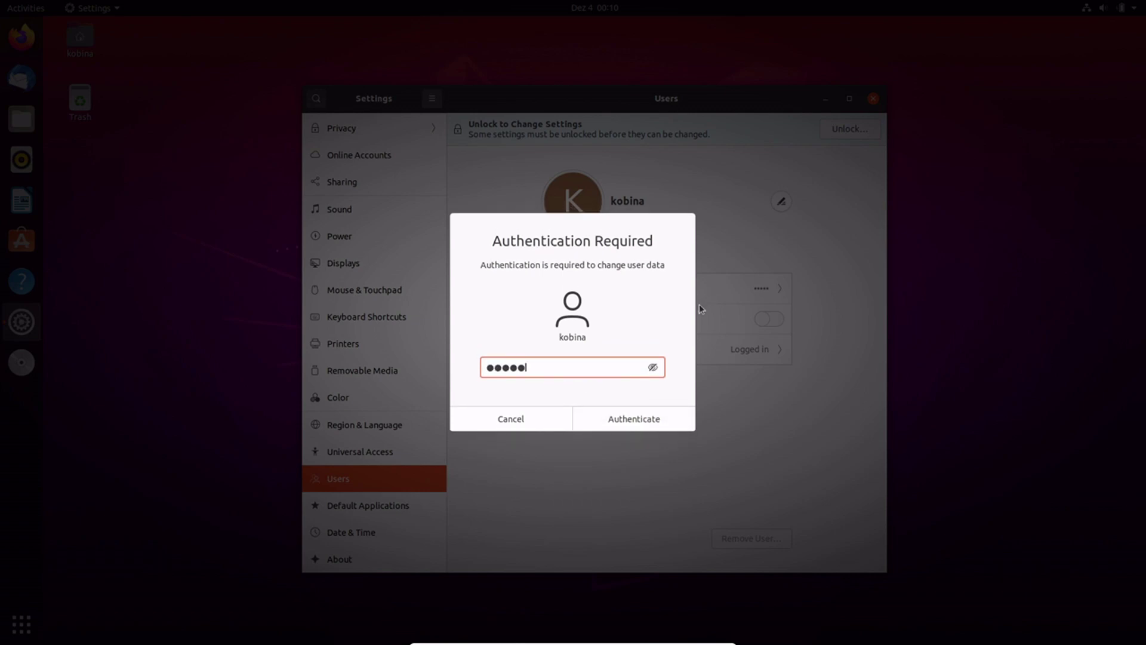
type("*****")
key("Return")
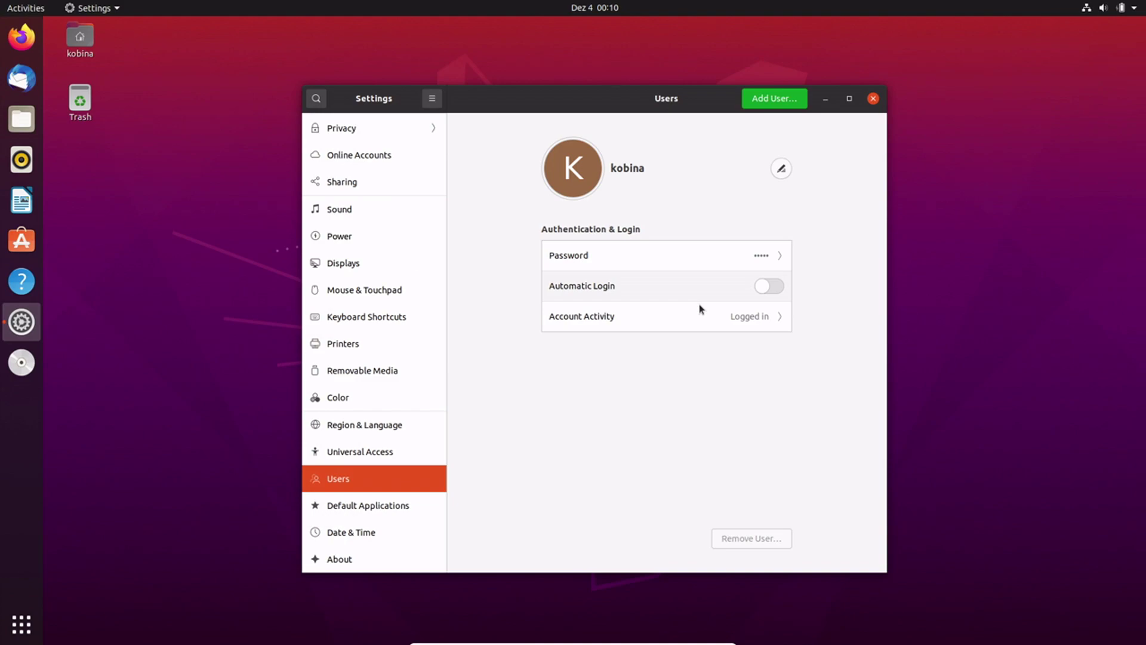
- Start adding a new user and set the account type to Standard
left_click(776, 100)
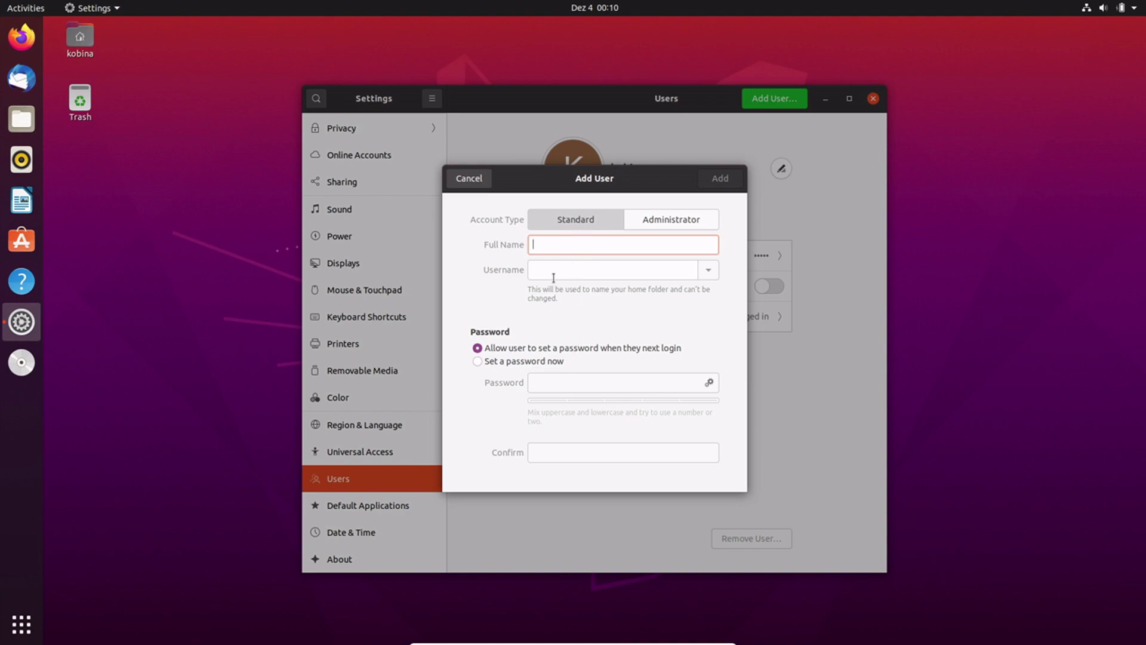
left_click(556, 562)
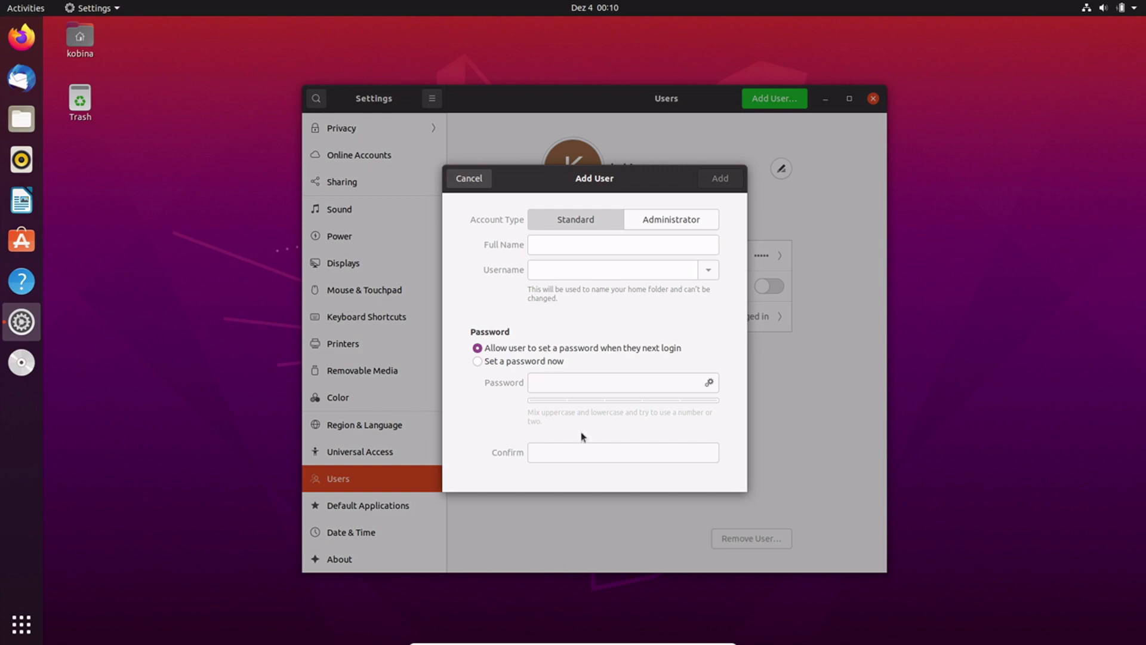
left_click(687, 224)
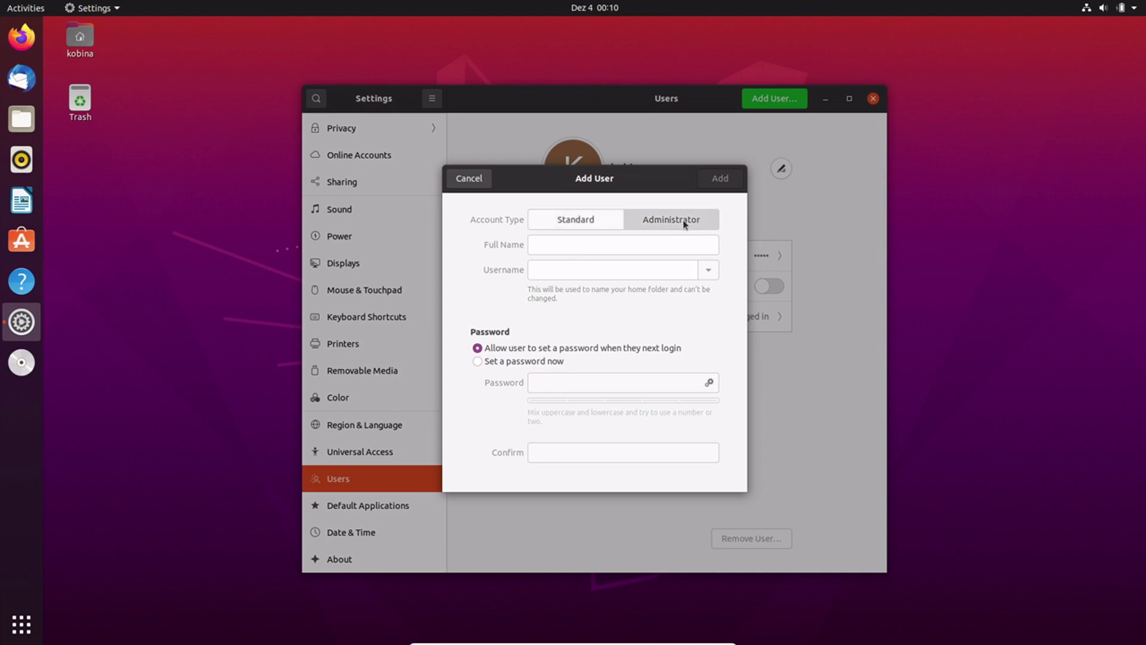
left_click(580, 221)
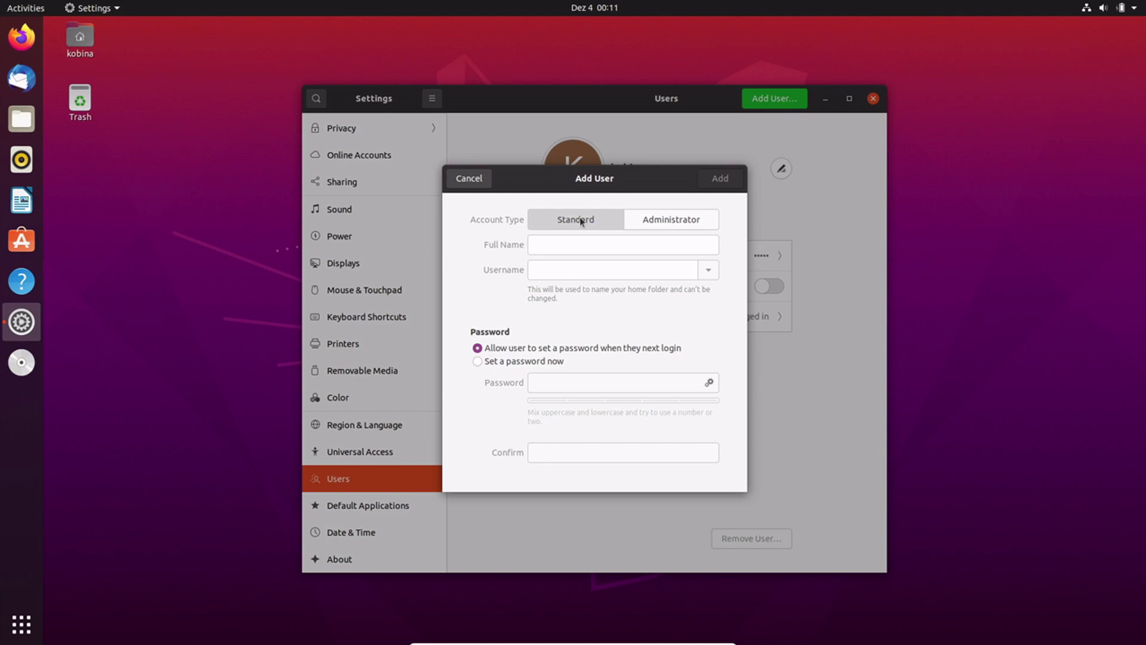
left_click(696, 218)
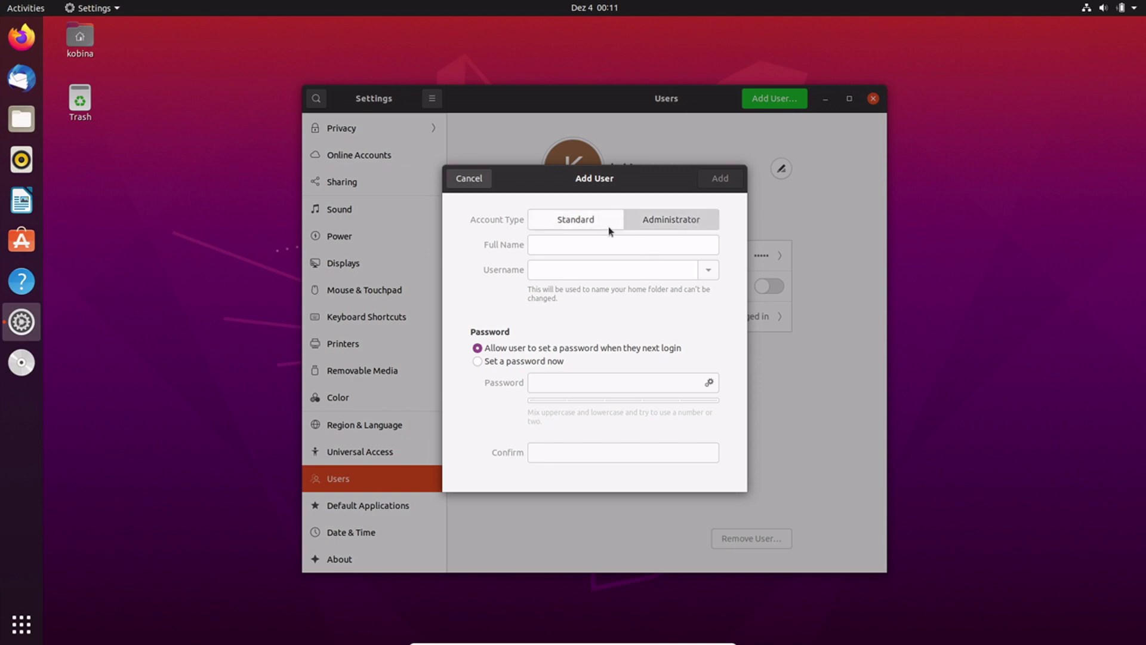
left_click(592, 225)
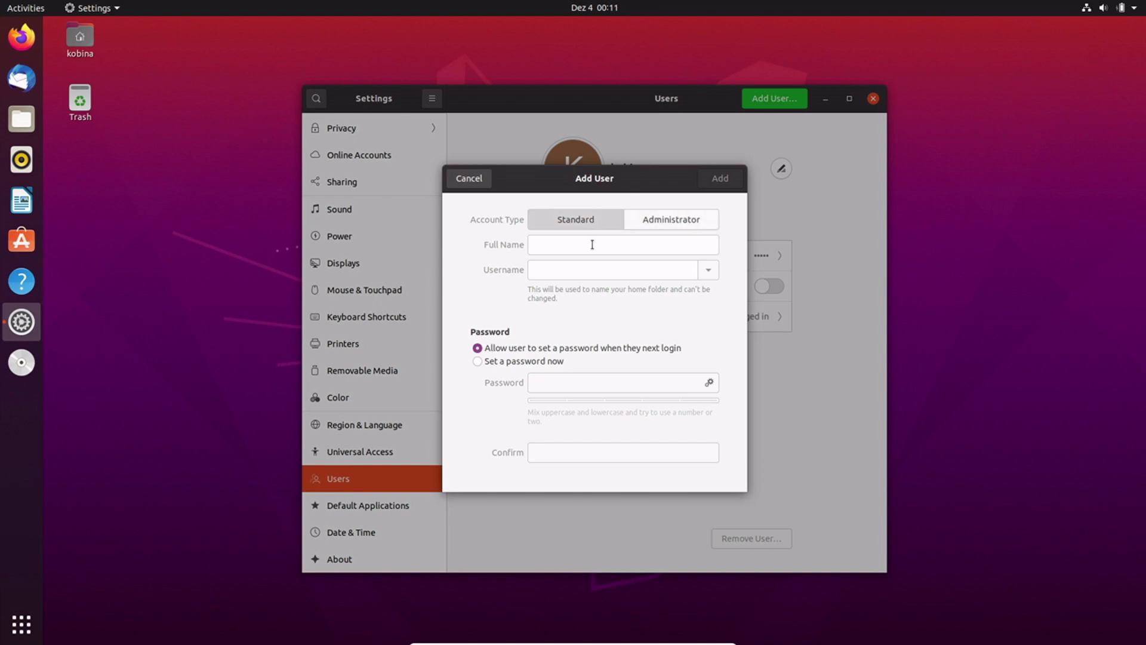
- Enter user22 as the new account's full name
left_click(592, 244)
type("user")
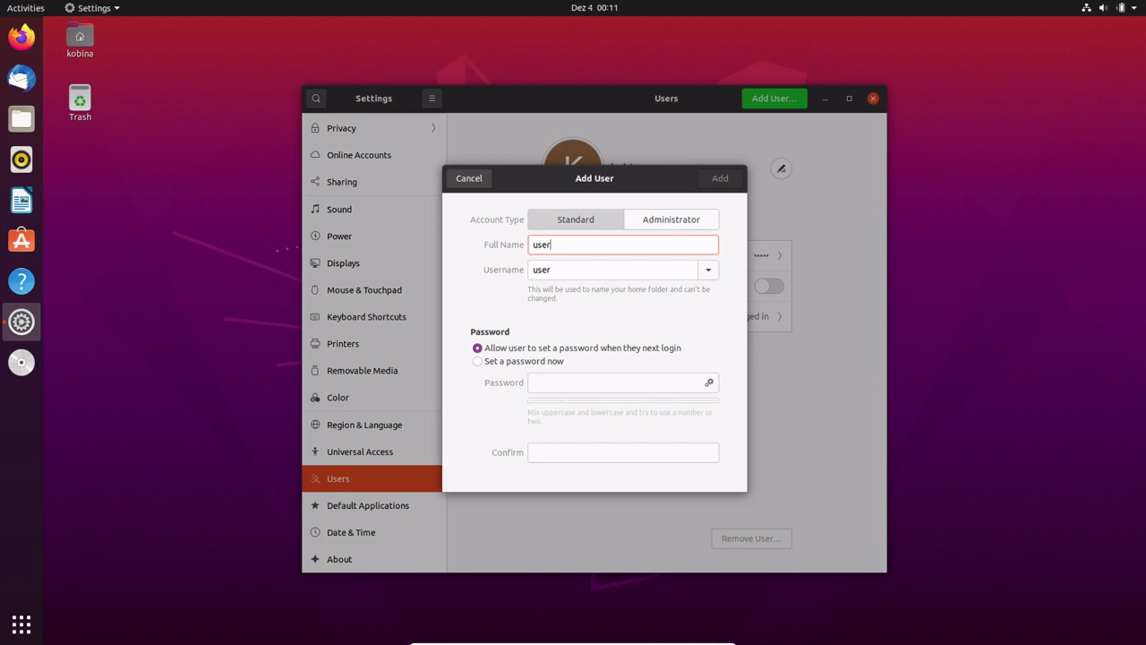
type("22")
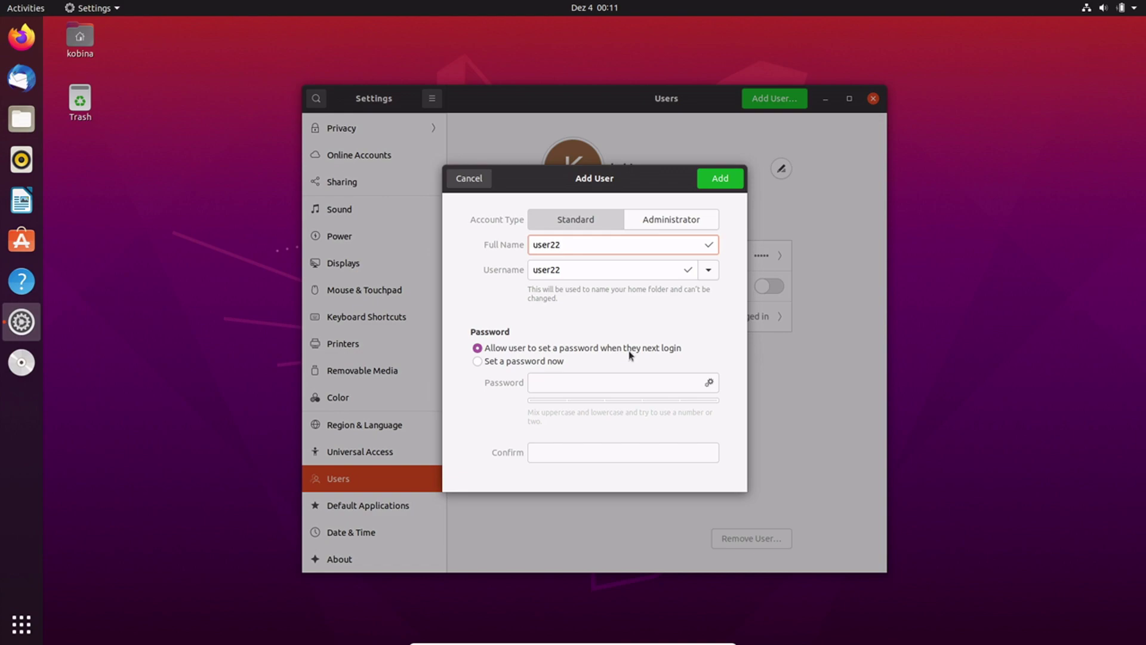
- Choose to set a password now, enter and confirm the new account's password, and add the user
left_click(477, 361)
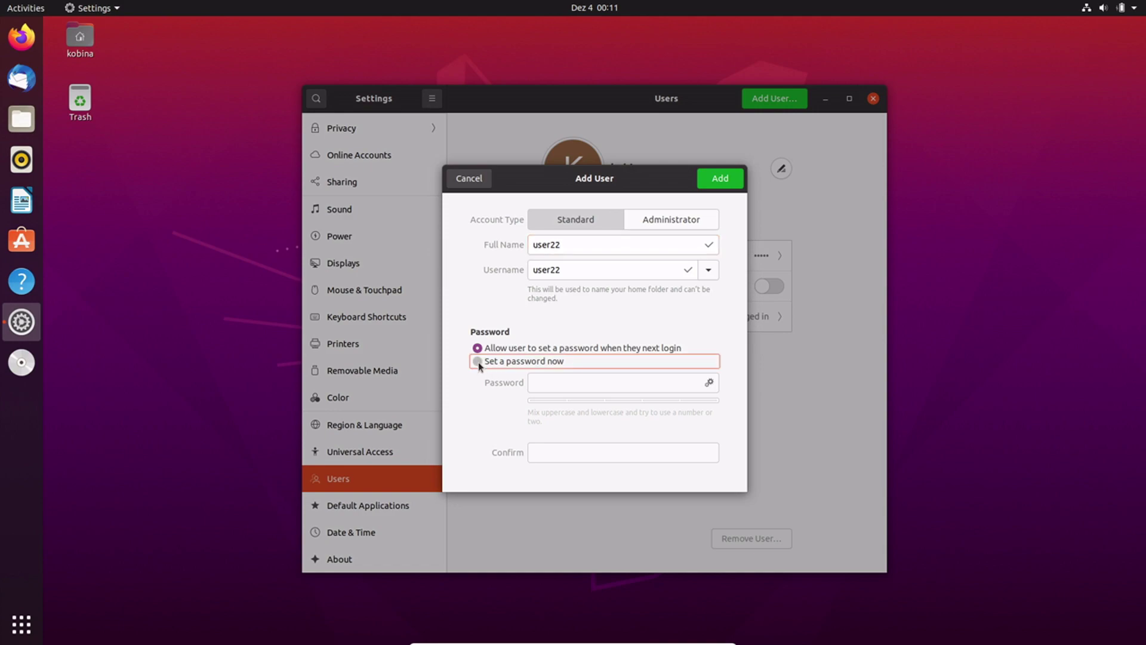
left_click(555, 385)
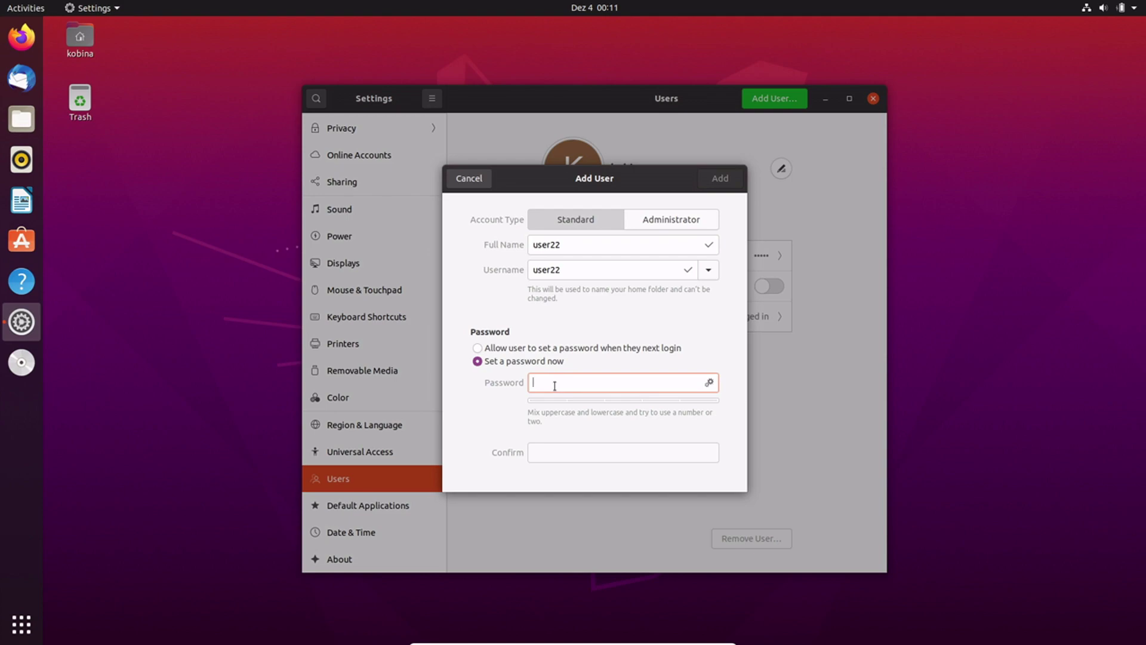
type("●●●●●")
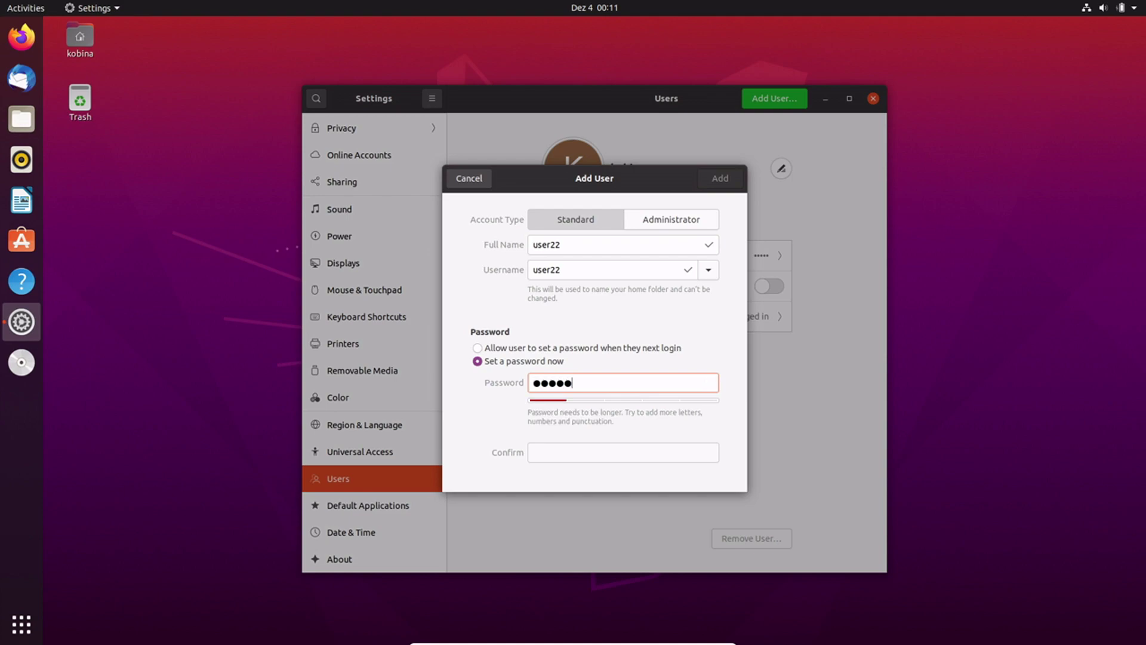
type("●●●●●●")
left_click(636, 460)
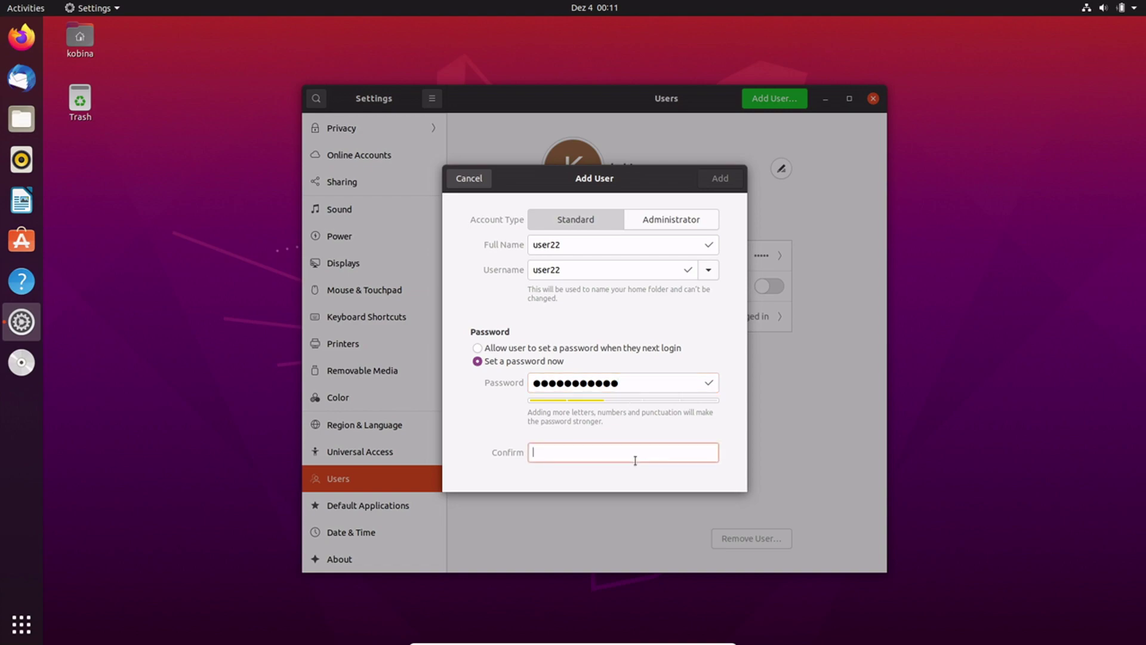
type("●●●●●●●●●●●")
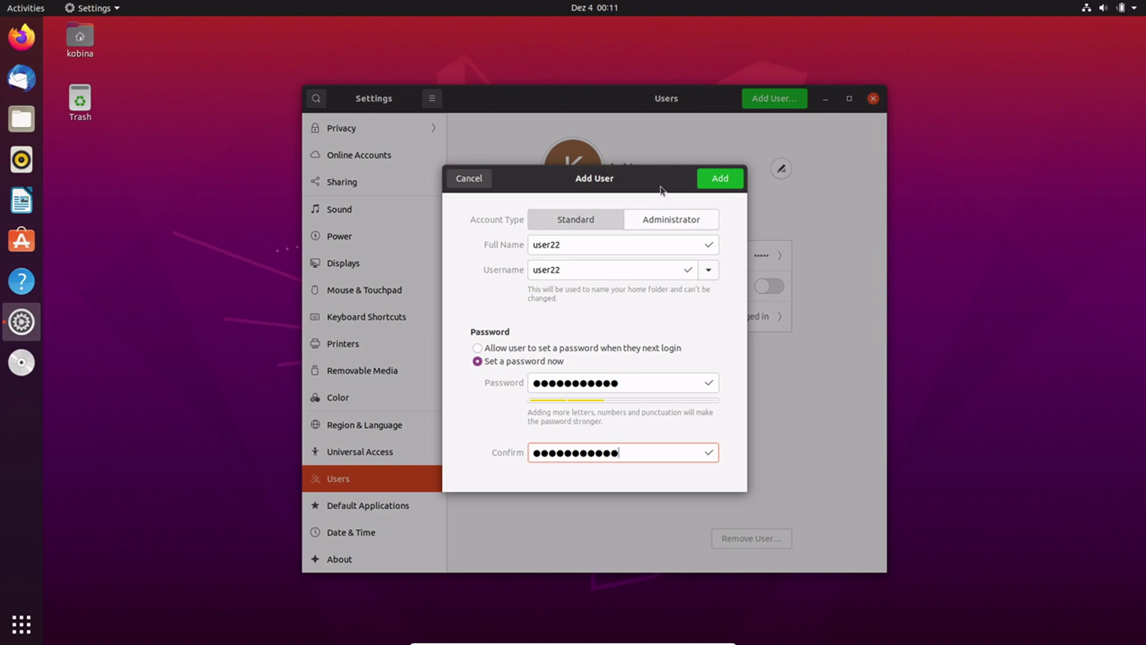
left_click(721, 181)
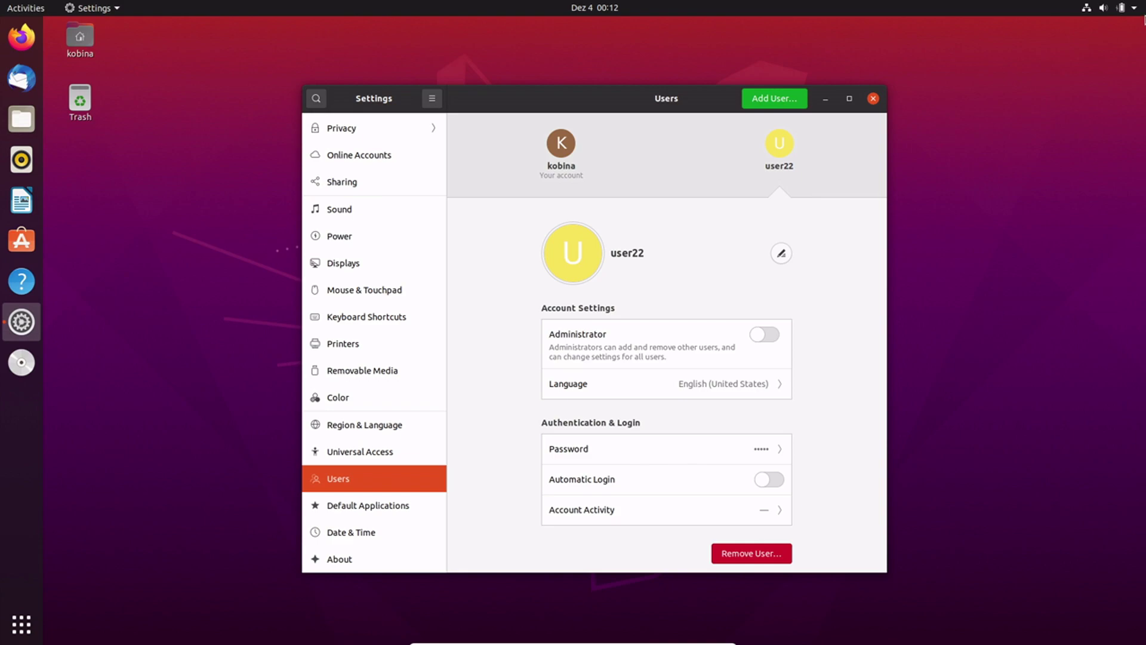
- Log out of the current session and confirm the logout
left_click(1133, 8)
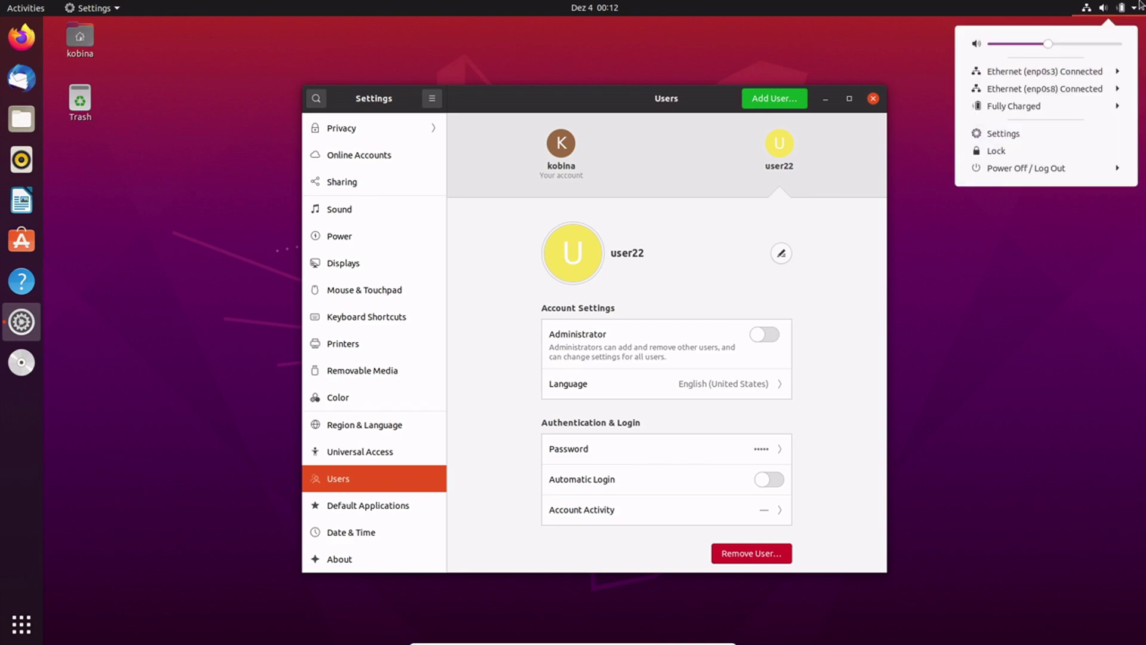
left_click(1051, 170)
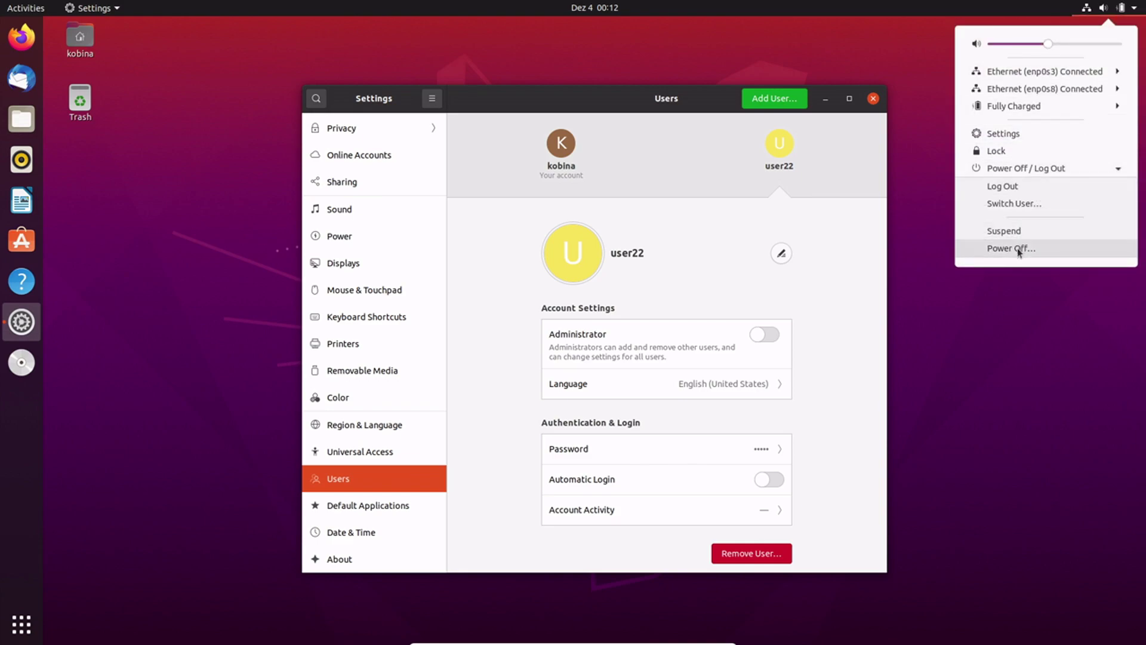
left_click(1033, 194)
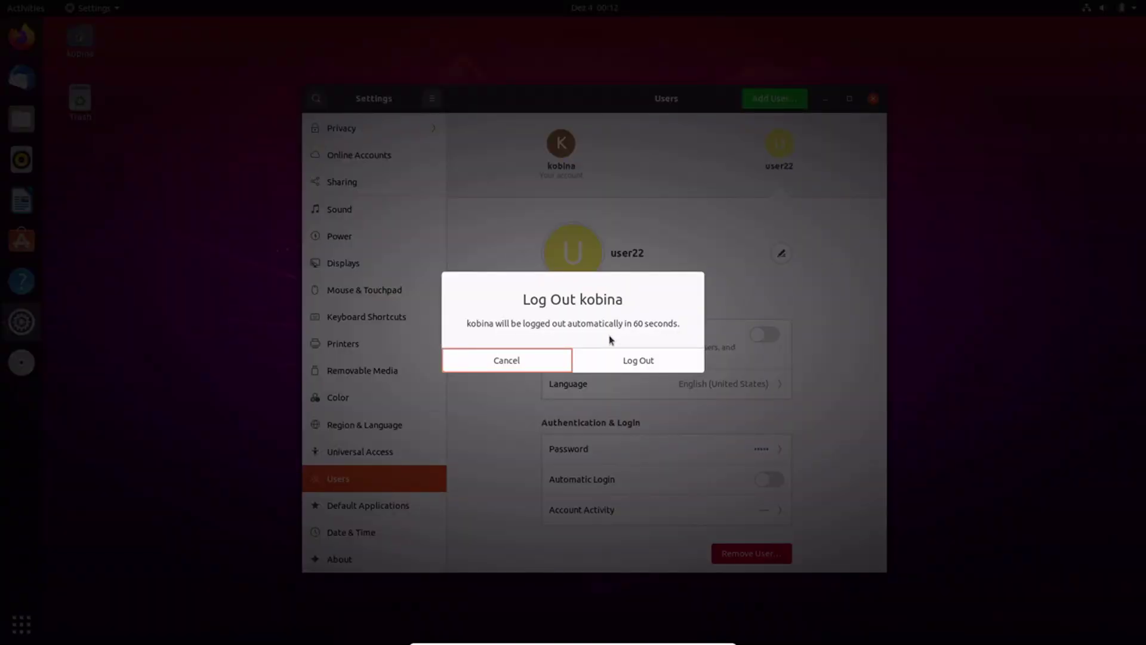
left_click(644, 361)
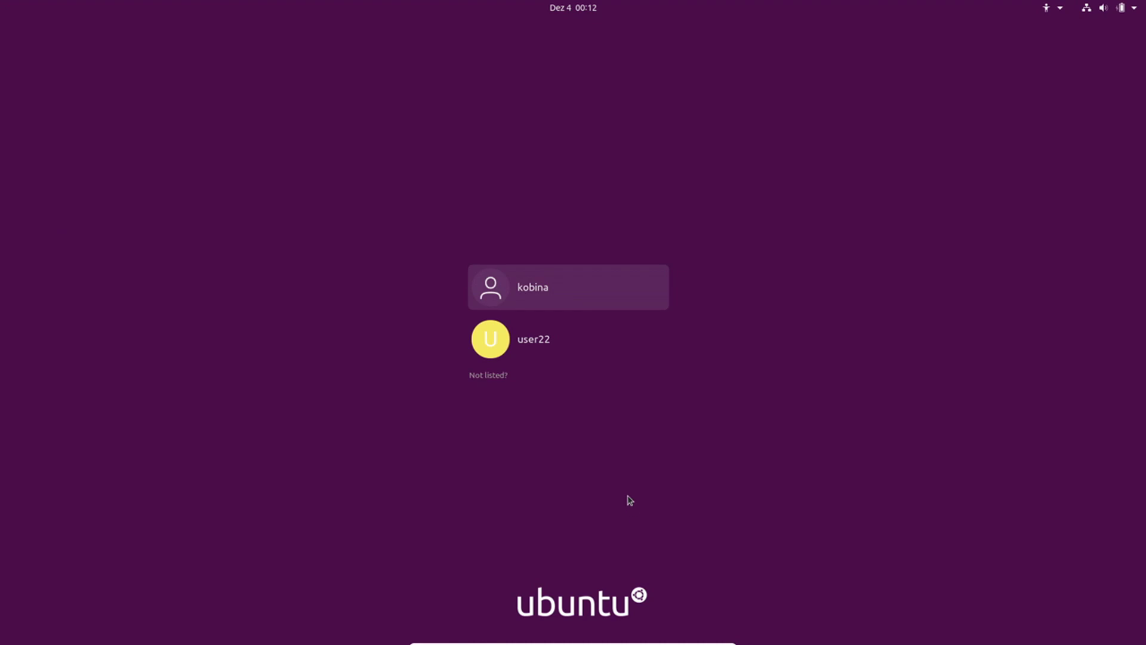
- Log in as user22 with the account password
left_click(542, 346)
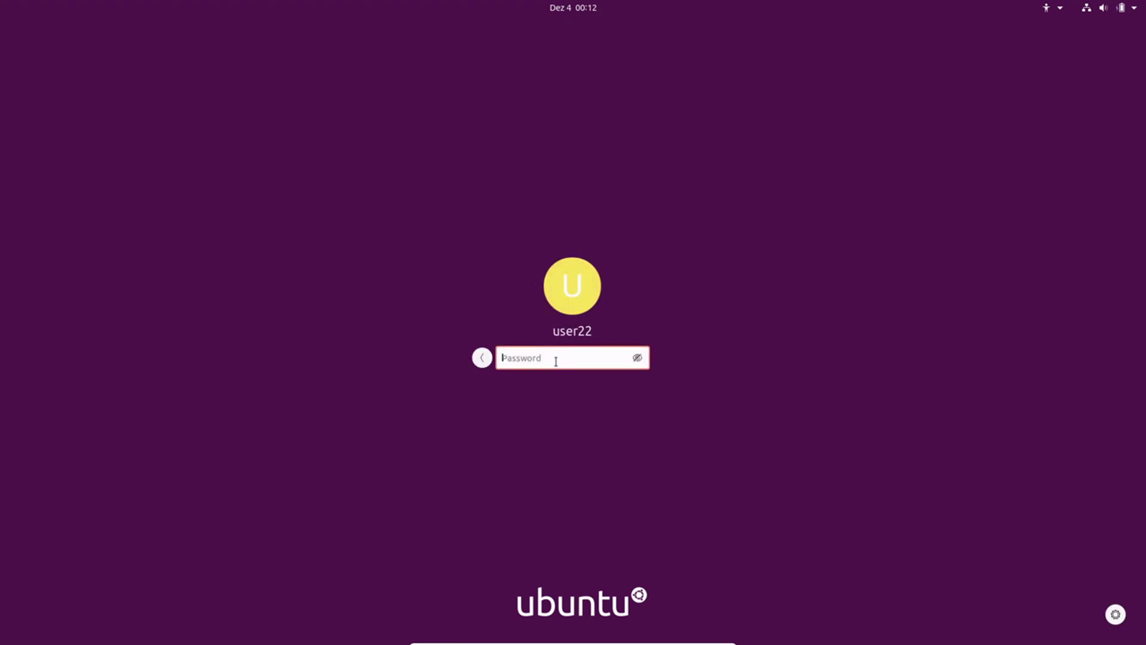
type("•••••••••••")
key("Return")
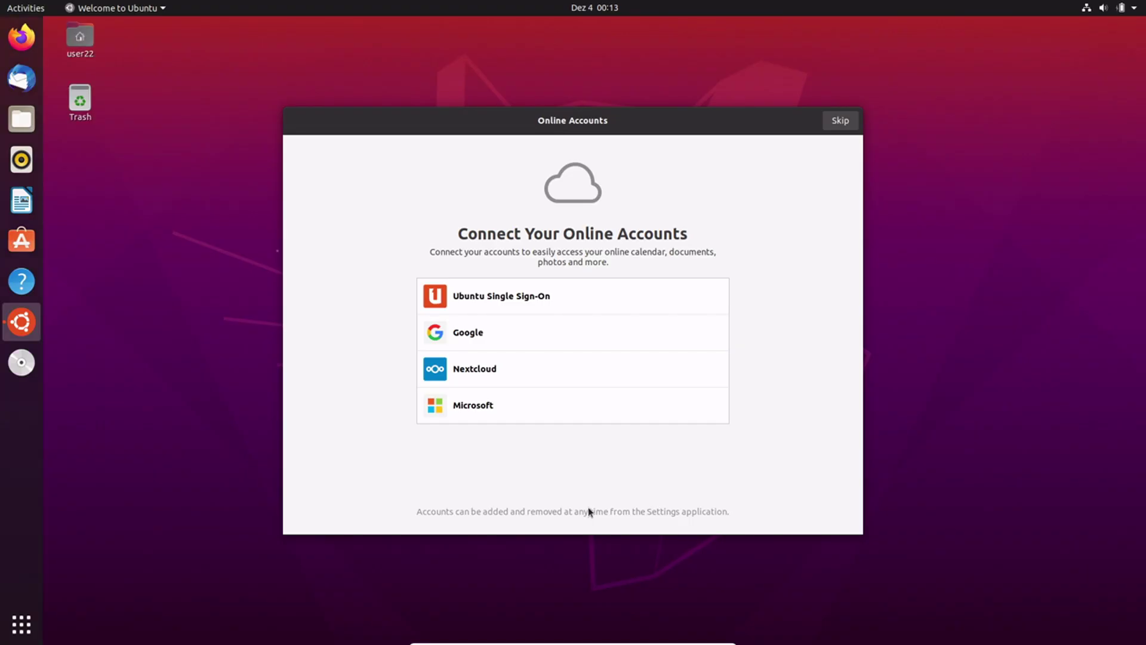
- Skip connecting online accounts in the welcome setup
left_click(828, 126)
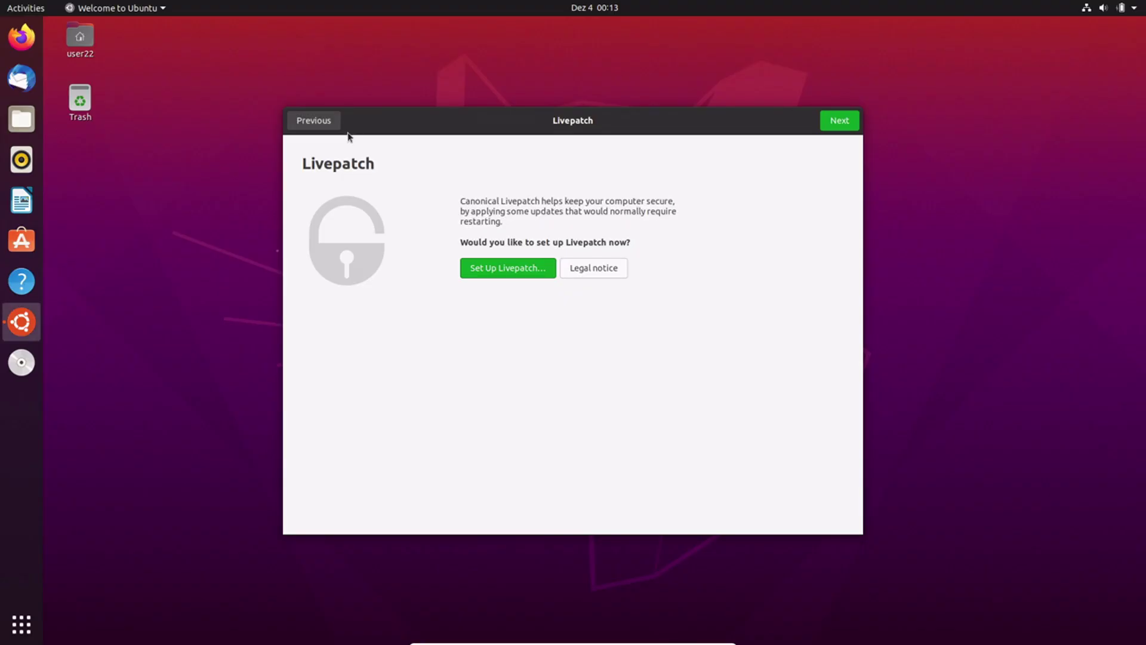
left_click(184, 265)
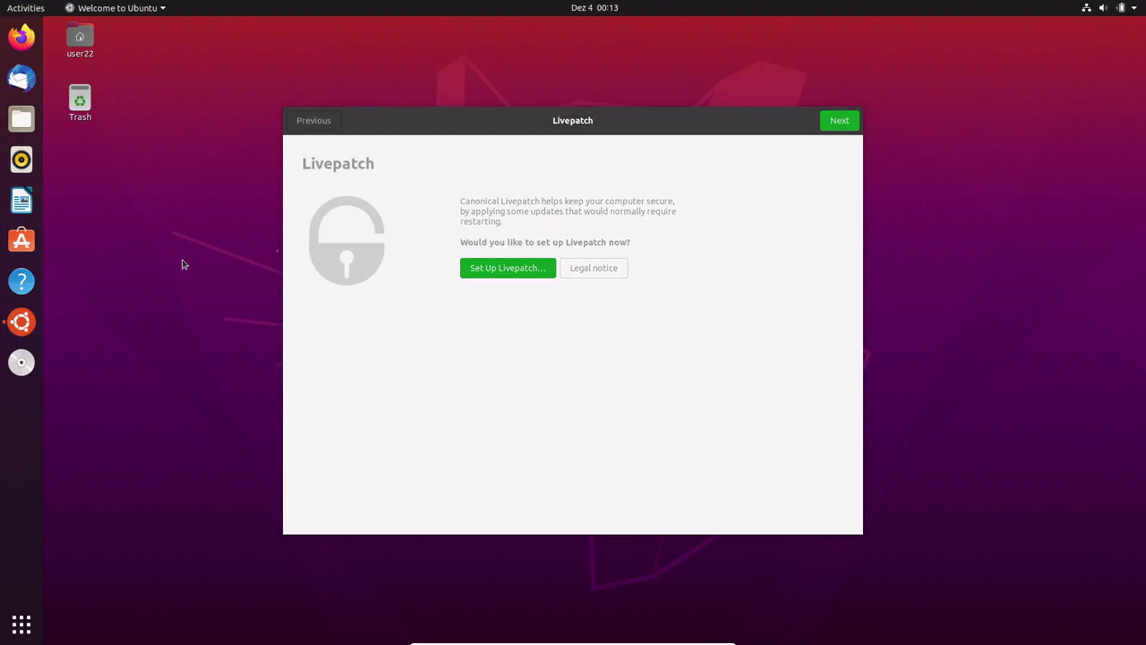